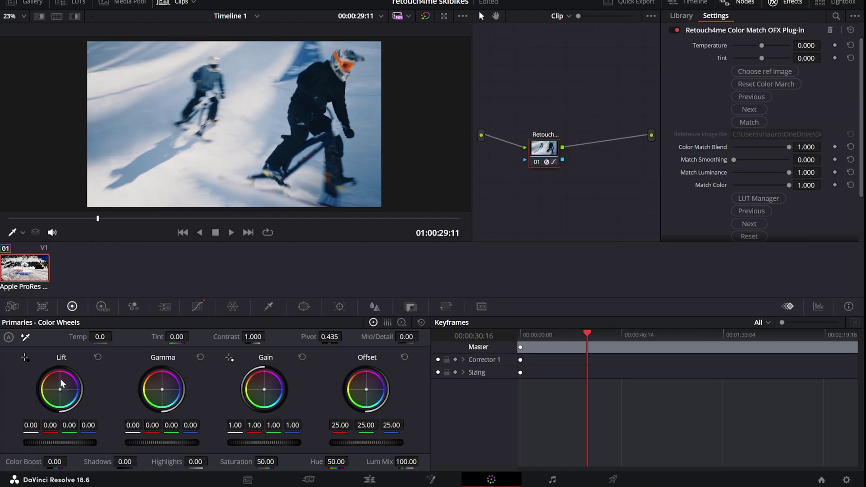
# Step: Cycle through the Color Match, Camera Raw and RGB Mixer palettes to the HDR colour wheels
pyautogui.click(42, 306)
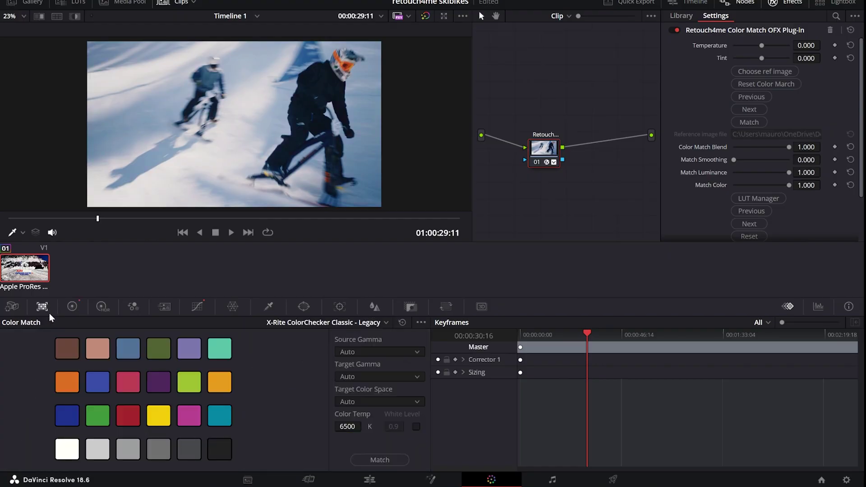
pyautogui.click(12, 307)
pyautogui.click(42, 306)
pyautogui.click(133, 307)
pyautogui.click(102, 307)
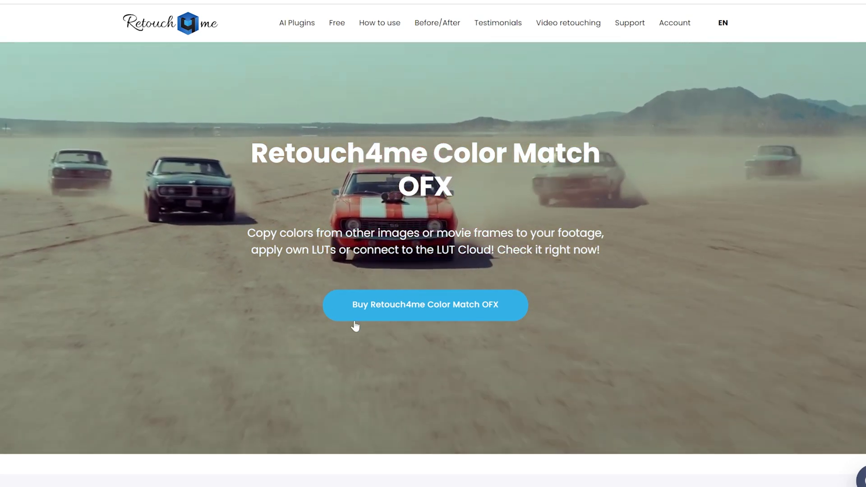
pyautogui.scroll(-6, 537, 305)
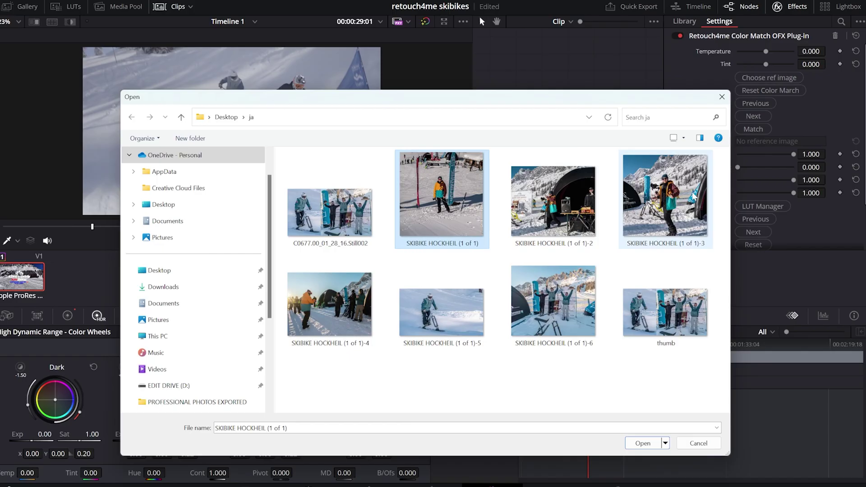
# Step: Load SKIBIKE HOCKHEIL (1 of 1)-3 as the Color Match reference image
pyautogui.click(693, 196)
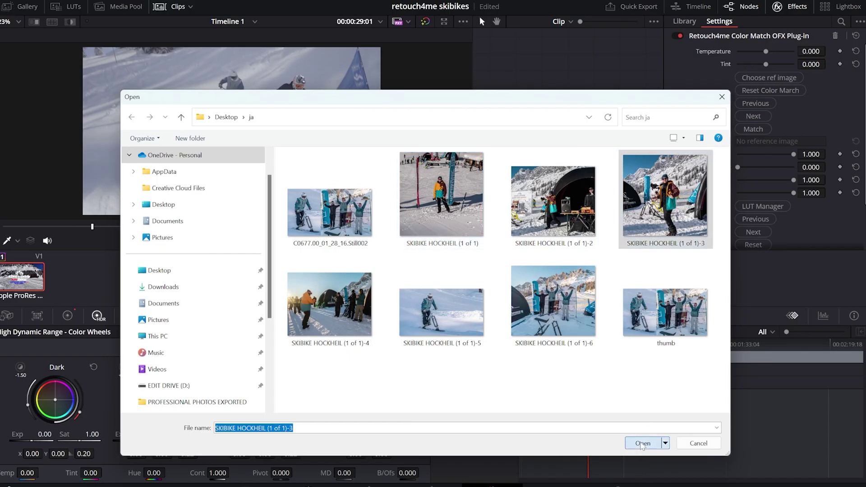
pyautogui.click(643, 443)
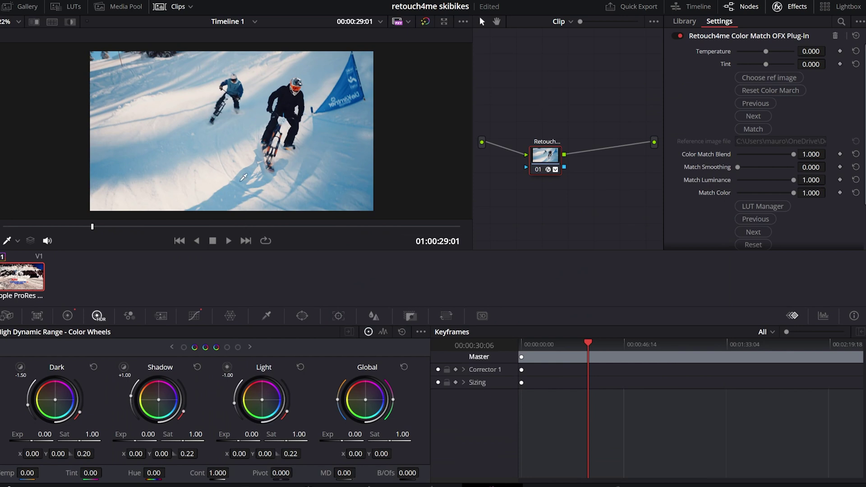
pyautogui.scroll(-2, 767, 149)
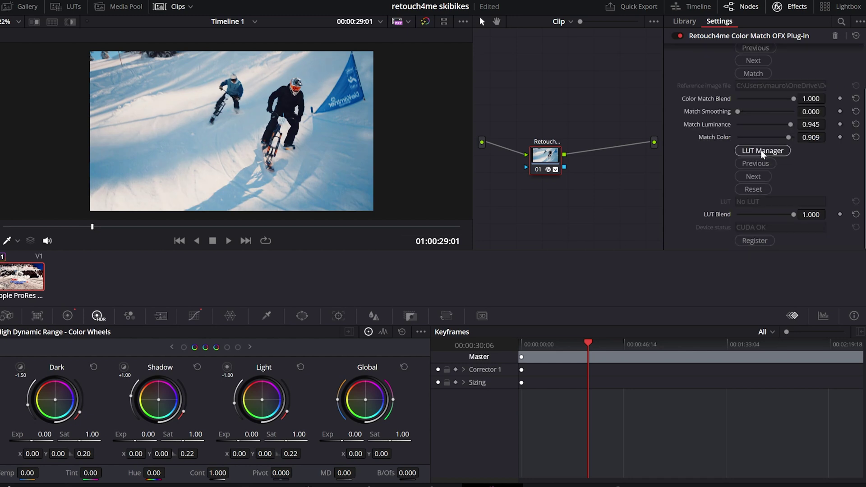
# Step: Browse the plug-in's cloud LUT Manager, opening A.Priority and returning to the editorspick folders
pyautogui.click(761, 152)
pyautogui.scroll(-10, 403, 288)
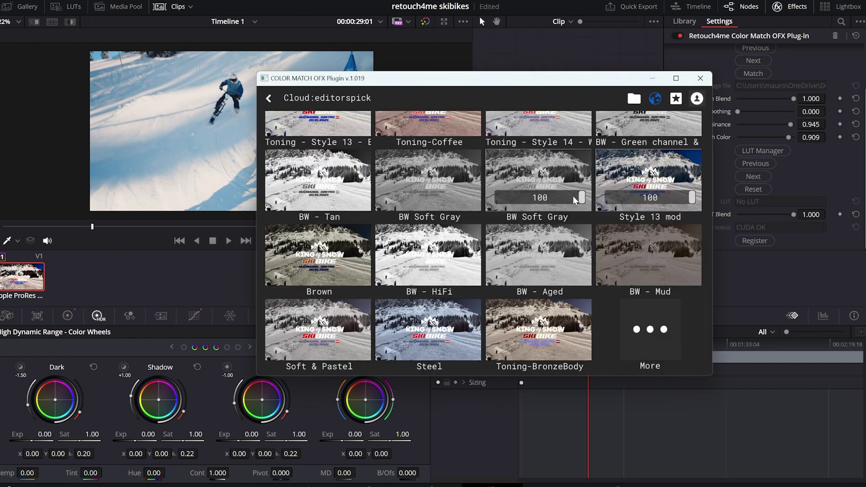
pyautogui.scroll(10, 402, 289)
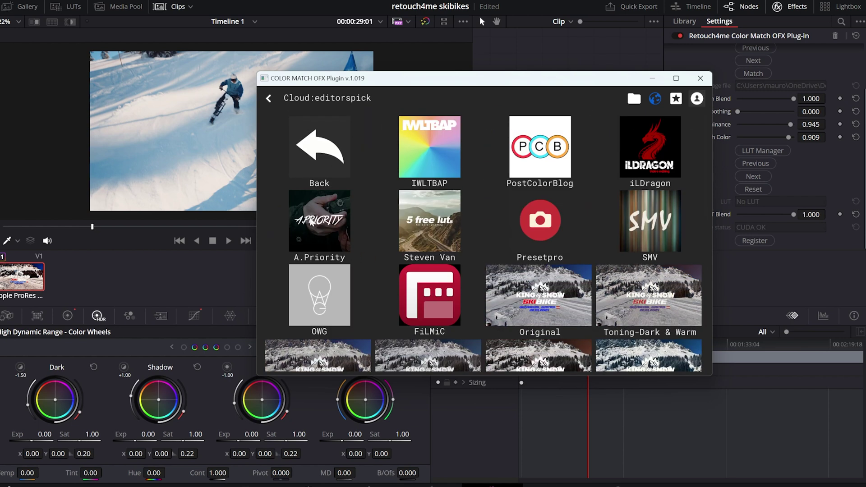
pyautogui.click(313, 224)
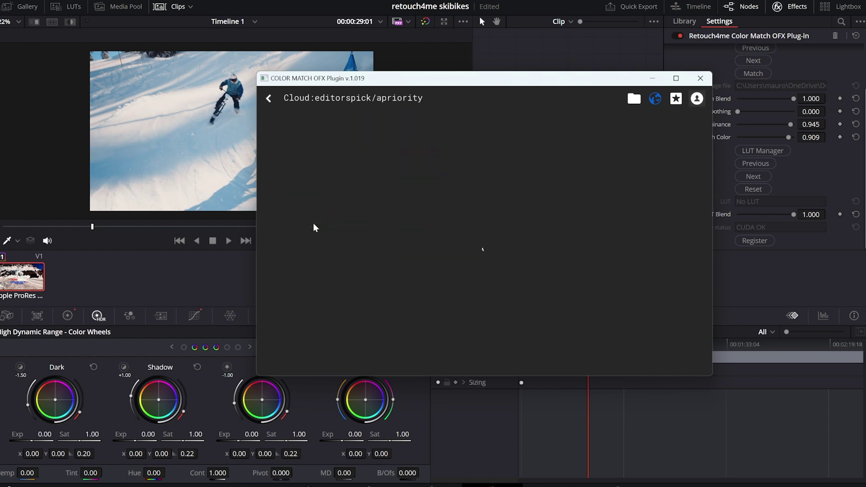
pyautogui.click(268, 98)
pyautogui.scroll(-10, 474, 245)
pyautogui.scroll(10, 474, 245)
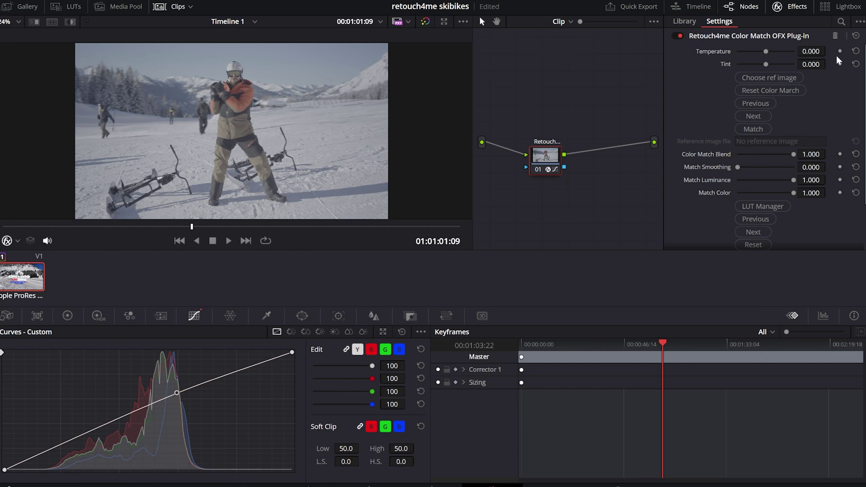
# Step: Load SKIBIKE HOCKHEIL (1 of 1) as one clip's reference, then (1 of 1)-3 for the riders' clip
pyautogui.click(769, 78)
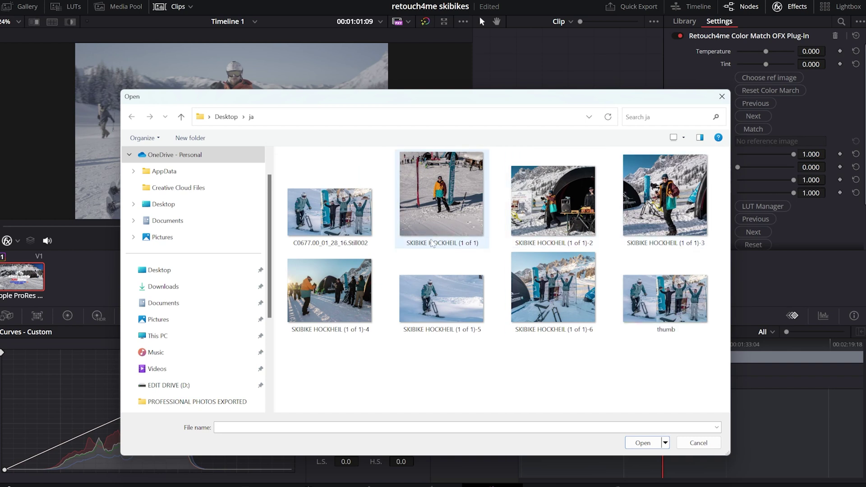
pyautogui.click(447, 197)
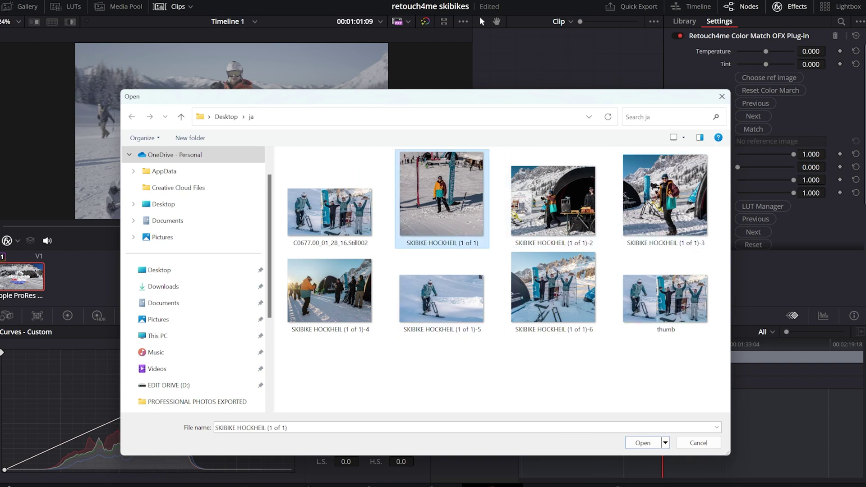
pyautogui.doubleClick(447, 198)
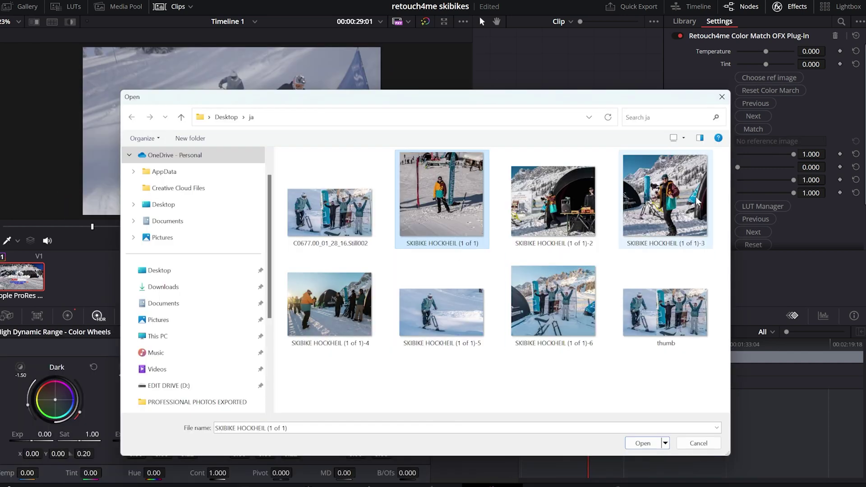
pyautogui.click(665, 199)
pyautogui.click(642, 443)
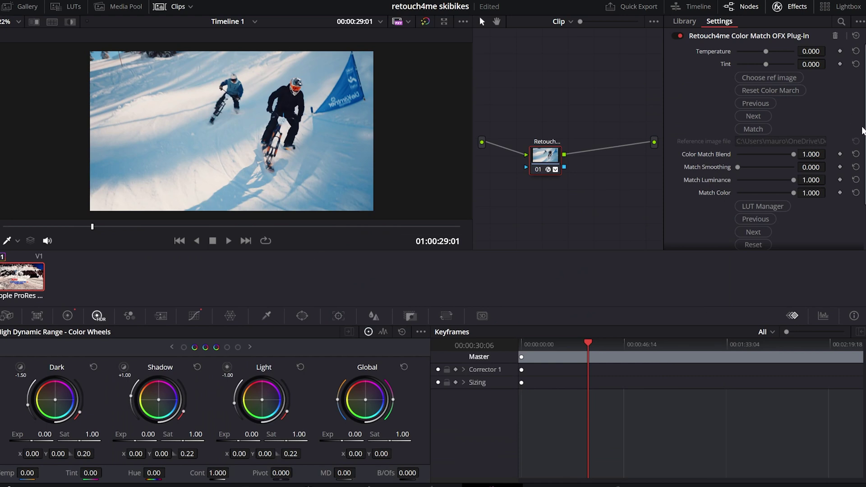
# Step: Leave Match Smoothing at none and set Match Luminance to 0.945 and Match Color to 0.909
pyautogui.moveTo(737, 167)
pyautogui.mouseDown()
pyautogui.moveTo(838, 170)
pyautogui.moveTo(729, 171)
pyautogui.mouseUp()
pyautogui.moveTo(790, 180); pyautogui.dragTo(790, 181)
pyautogui.moveTo(798, 197); pyautogui.dragTo(787, 199)
pyautogui.scroll(-3, 787, 198)
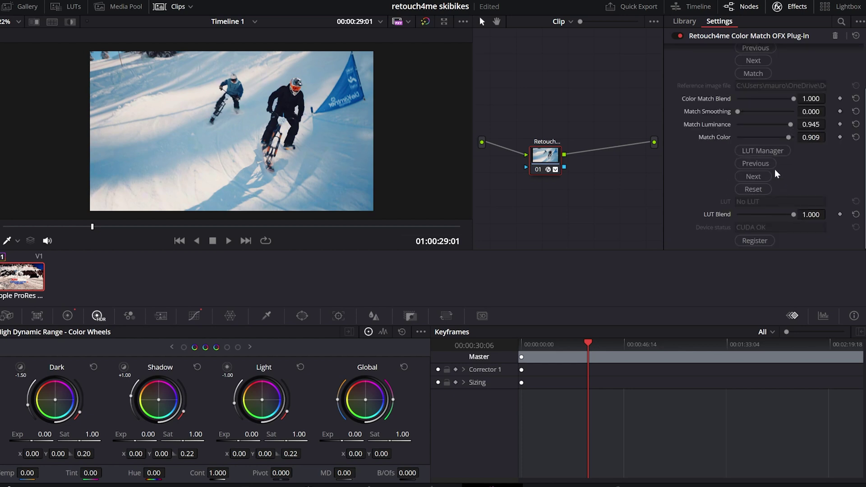
# Step: Apply the VAN05 LUT from the stevenvan folder in the LUT Manager
pyautogui.click(762, 151)
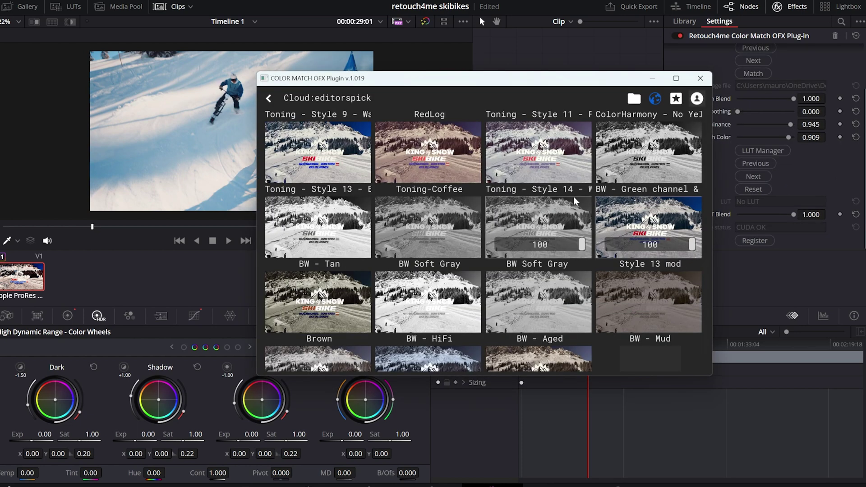
pyautogui.scroll(-2, 575, 201)
pyautogui.click(576, 196)
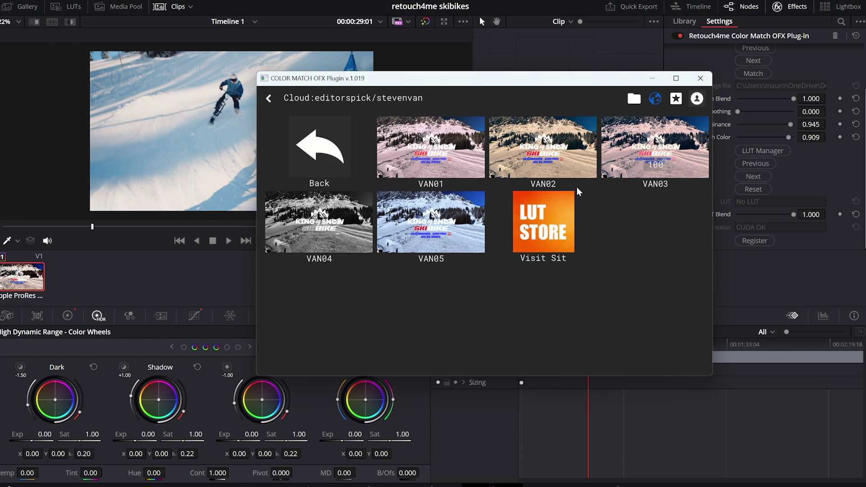
pyautogui.moveTo(454, 205)
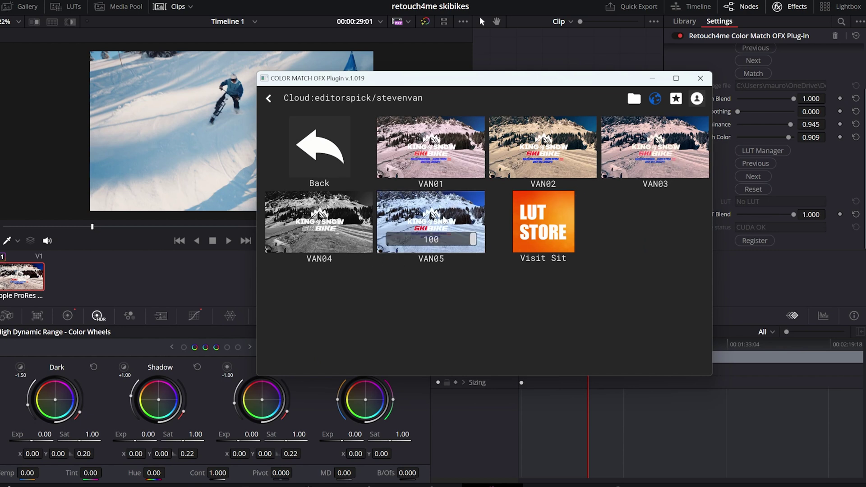
pyautogui.click(446, 221)
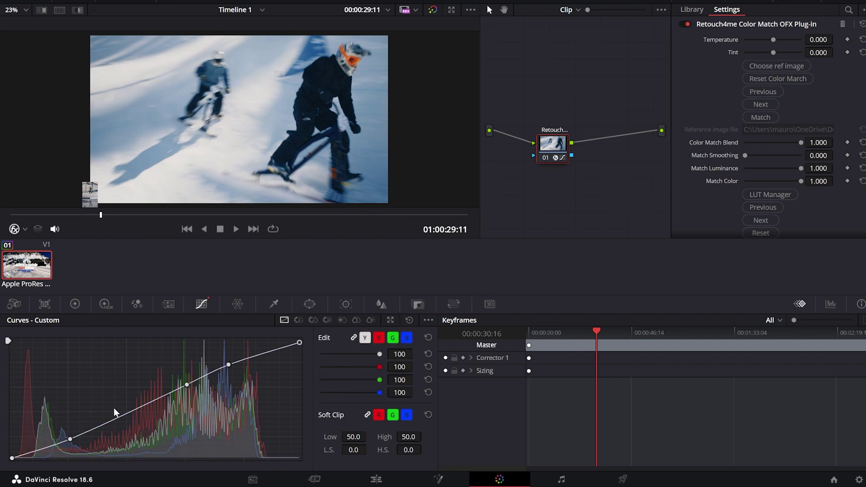
# Step: Nudge a Custom Curves point, then view the Hue vs Hue, Qualifier and Motion Effects palettes
pyautogui.moveTo(126, 413)
pyautogui.mouseDown()
pyautogui.moveTo(130, 421)
pyautogui.moveTo(126, 413)
pyautogui.mouseUp()
pyautogui.click(298, 320)
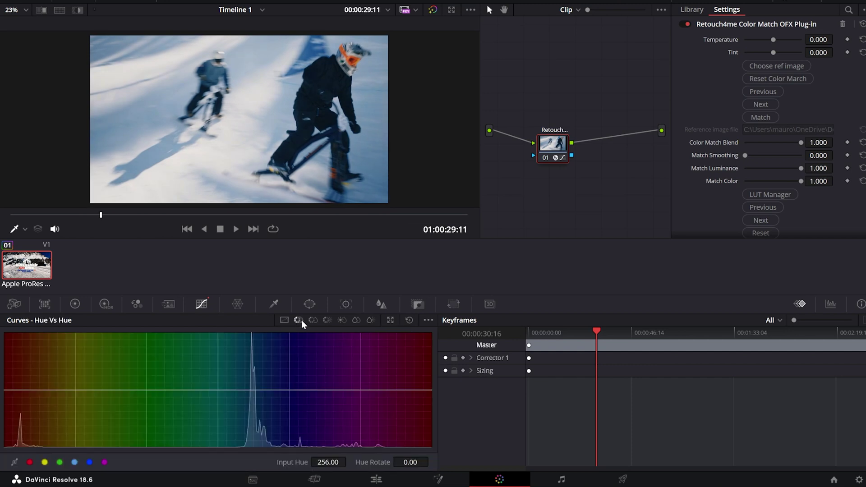
pyautogui.click(274, 304)
pyautogui.click(202, 303)
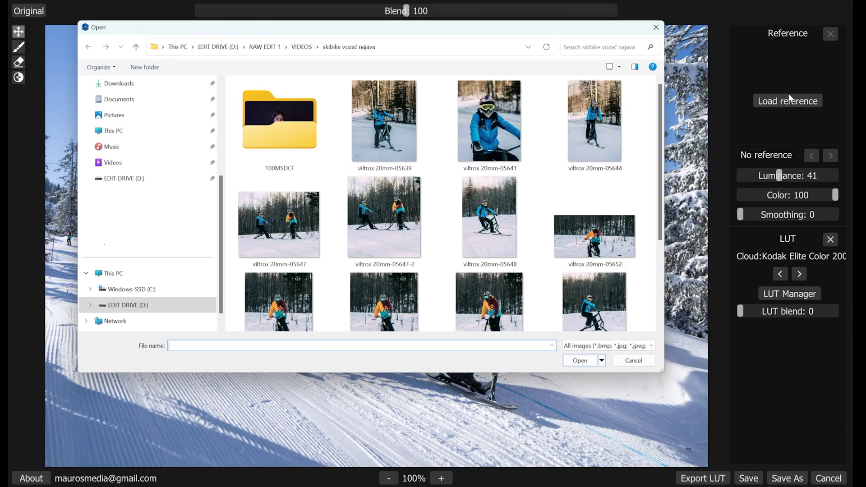
# Step: Load the forest rider photo as the Color Match reference
pyautogui.scroll(-2, 425, 252)
pyautogui.click(396, 270)
pyautogui.click(574, 358)
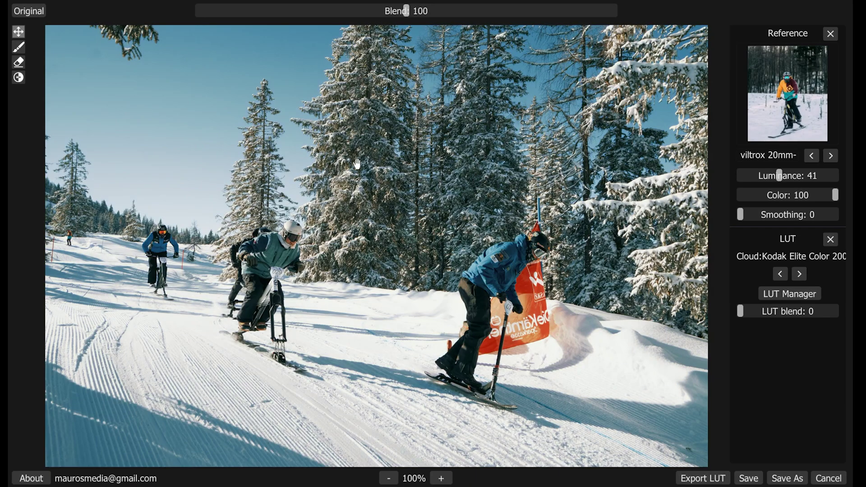
# Step: Try and reset the Blend, Color, Smoothing and LUT blend sliders, then open the LUT Manager
pyautogui.moveTo(408, 10); pyautogui.dragTo(231, 8)
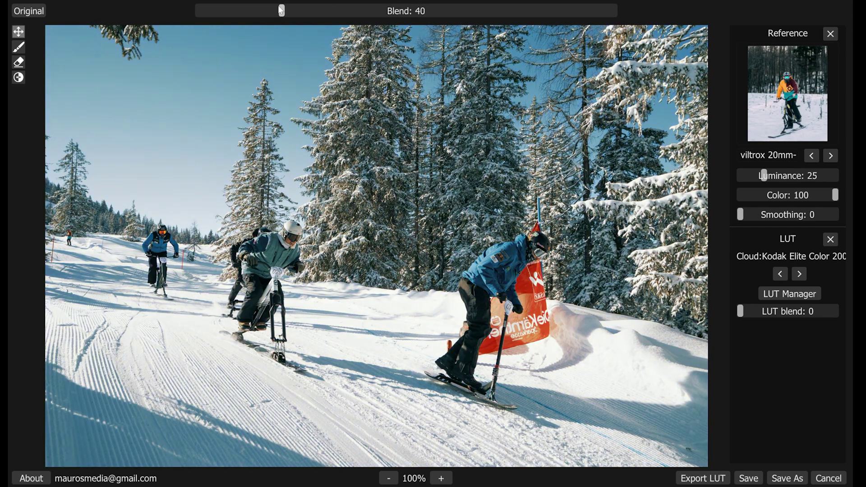
pyautogui.doubleClick(281, 10)
pyautogui.moveTo(835, 195); pyautogui.dragTo(854, 220)
pyautogui.doubleClick(789, 216)
pyautogui.moveTo(742, 311)
pyautogui.mouseDown()
pyautogui.moveTo(778, 313)
pyautogui.moveTo(752, 314)
pyautogui.mouseUp()
pyautogui.click(791, 297)
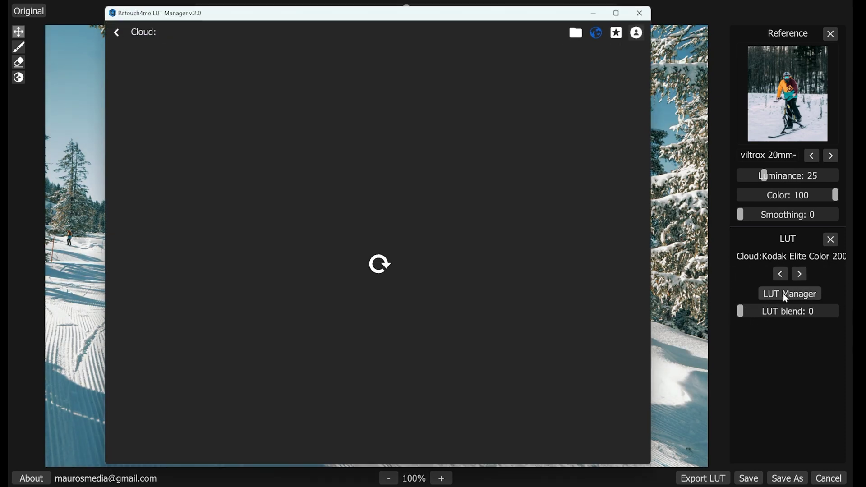
pyautogui.scroll(-3, 377, 340)
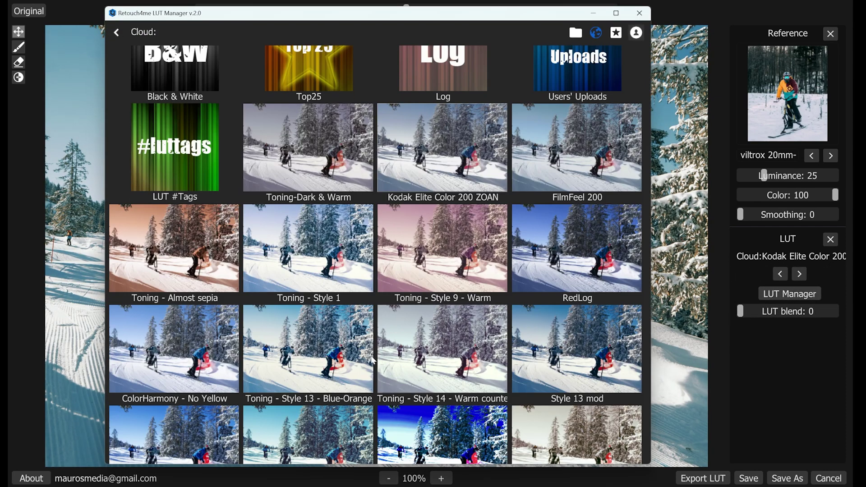